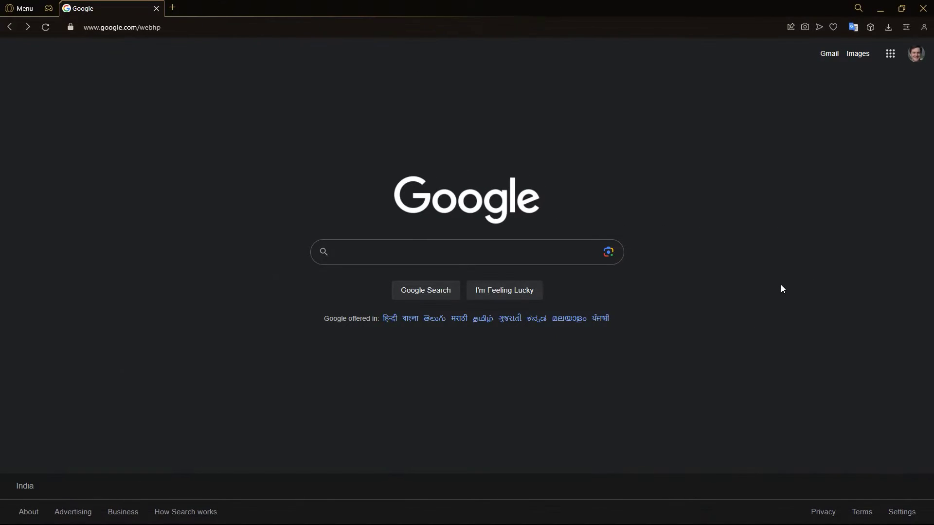
- Search Google for 'wamp server'
{"action": "left_click", "coordinate": [547, 255]}
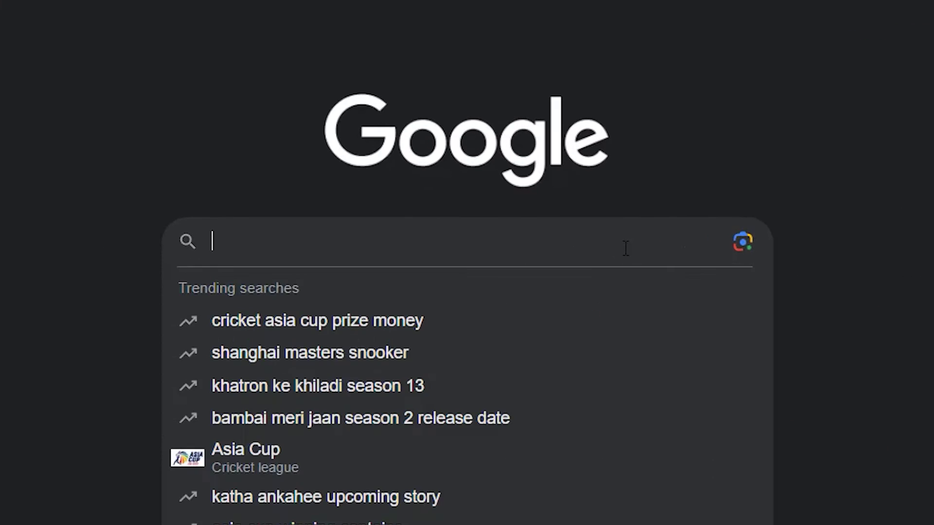
{"action": "type", "text": "wamp server"}
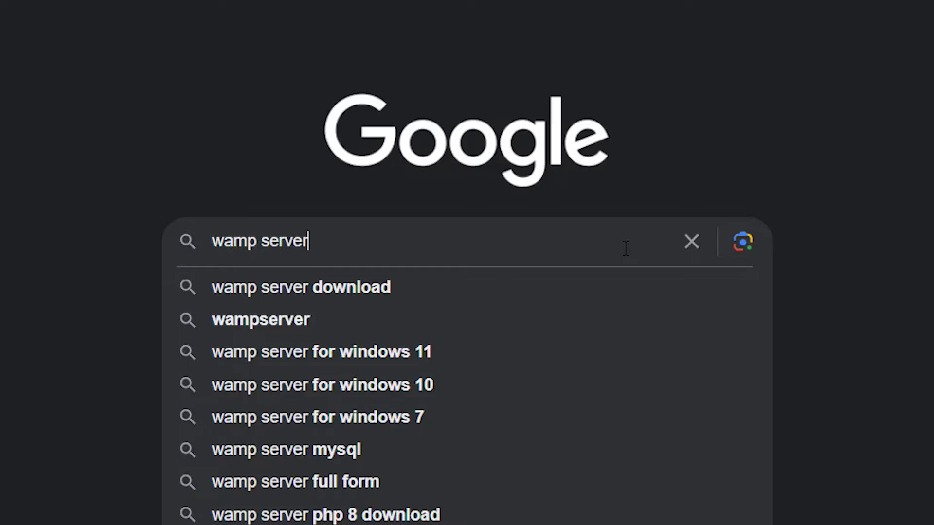
{"action": "key", "text": "Return"}
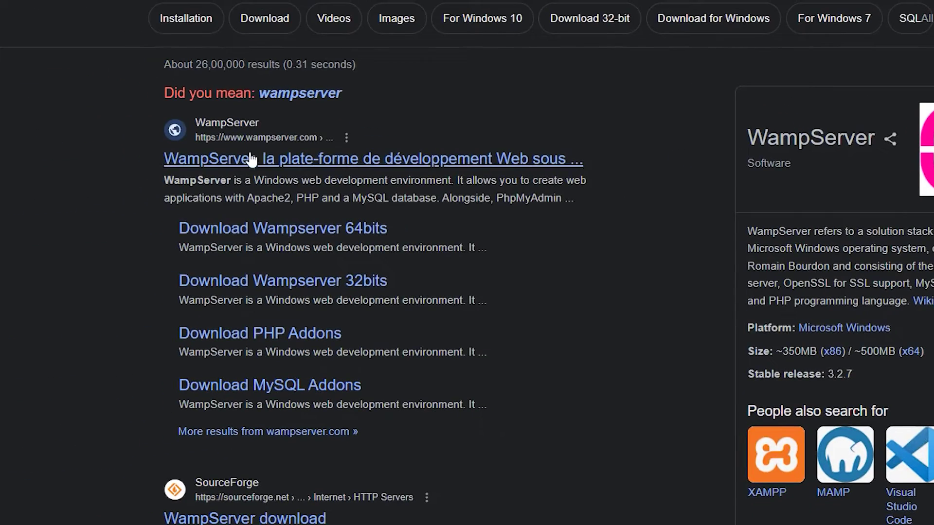
- Download the 64-bit installer wampserver3.3.0_x64.exe from the official WampServer site's direct link
{"action": "left_click", "coordinate": [275, 165]}
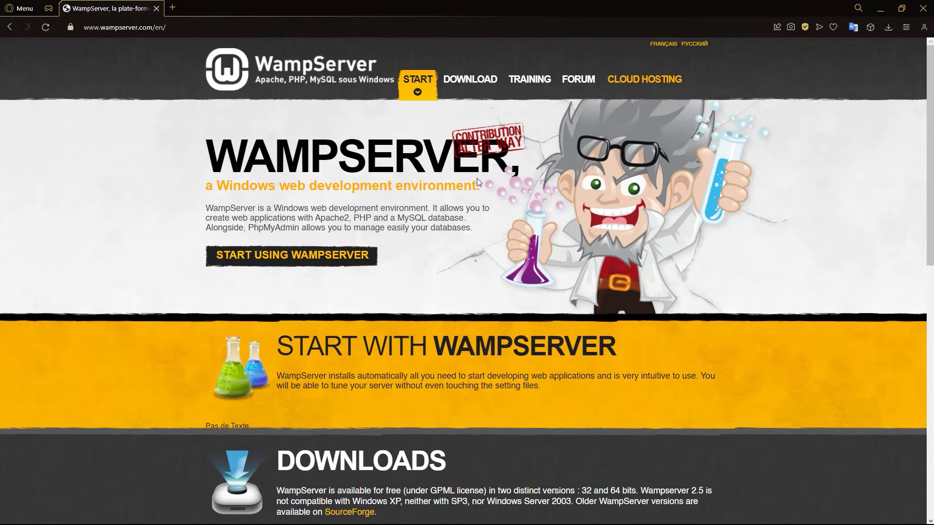
{"action": "scroll", "coordinate": [481, 186], "scroll_direction": "down", "scroll_amount": 7}
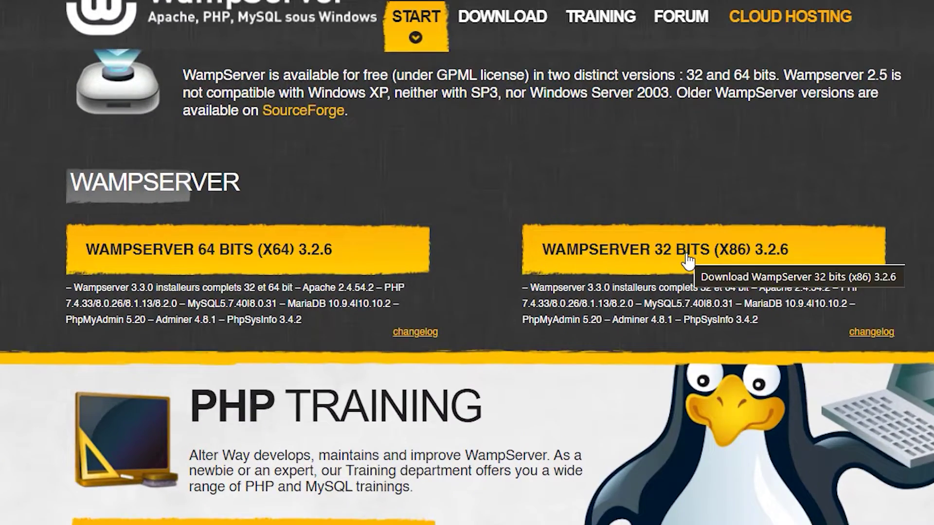
{"action": "left_click", "coordinate": [220, 252]}
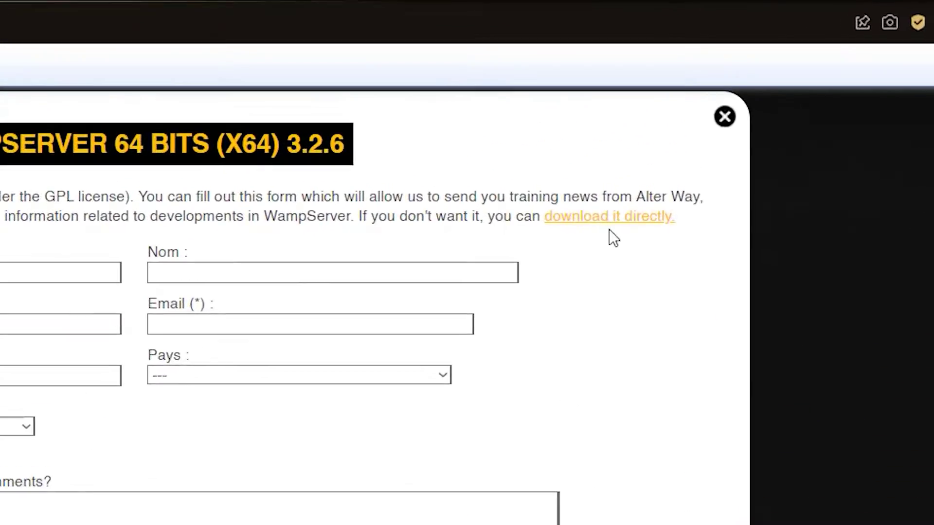
{"action": "left_click", "coordinate": [596, 241]}
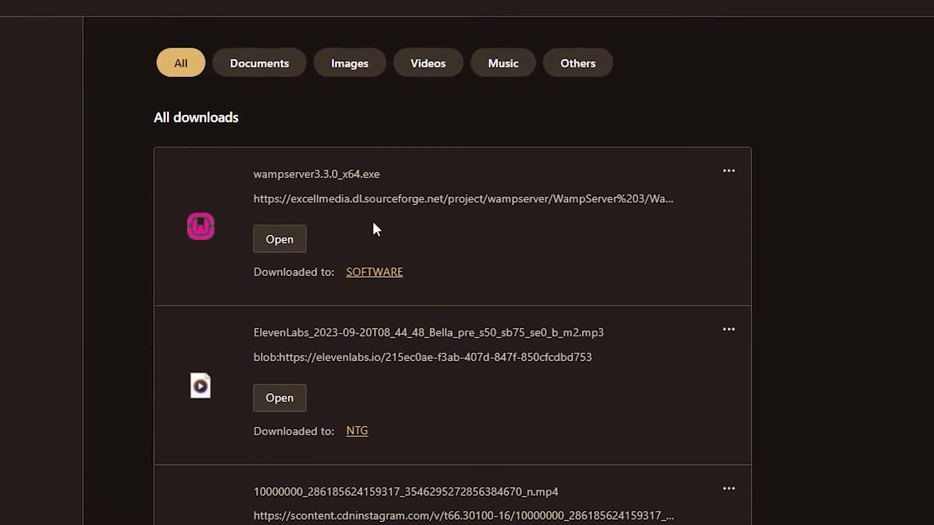
- Launch the downloaded installer with English as setup language and accept the license agreement
{"action": "left_click", "coordinate": [281, 241]}
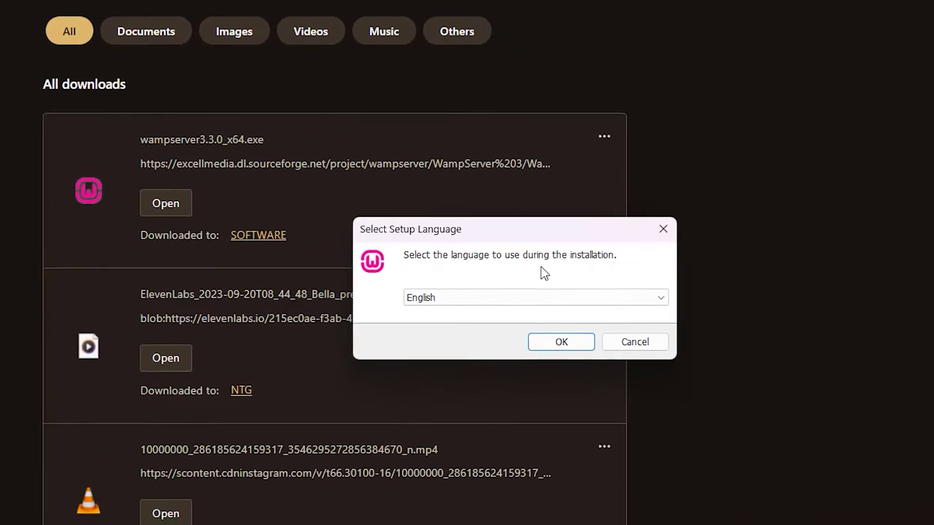
{"action": "left_click", "coordinate": [506, 325]}
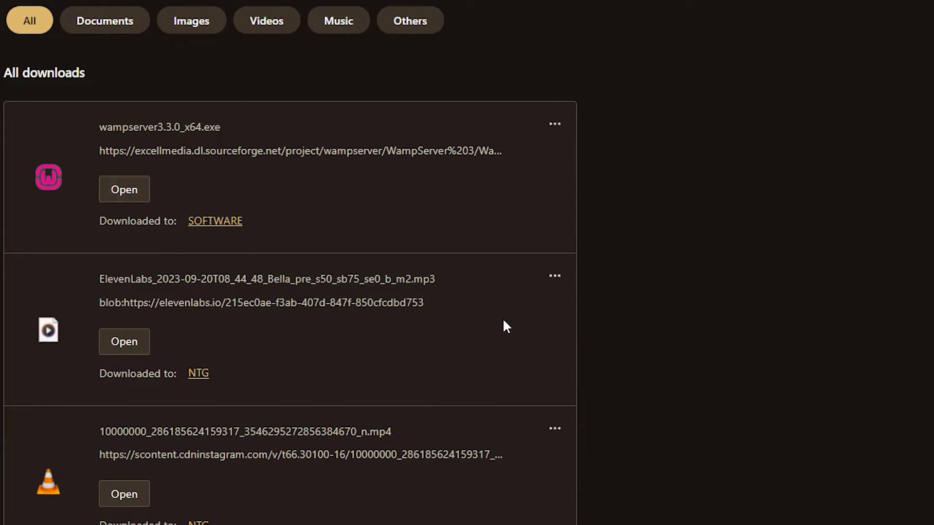
{"action": "scroll", "coordinate": [449, 246], "scroll_direction": "down", "scroll_amount": 12}
{"action": "scroll", "coordinate": [449, 245], "scroll_direction": "down", "scroll_amount": 10}
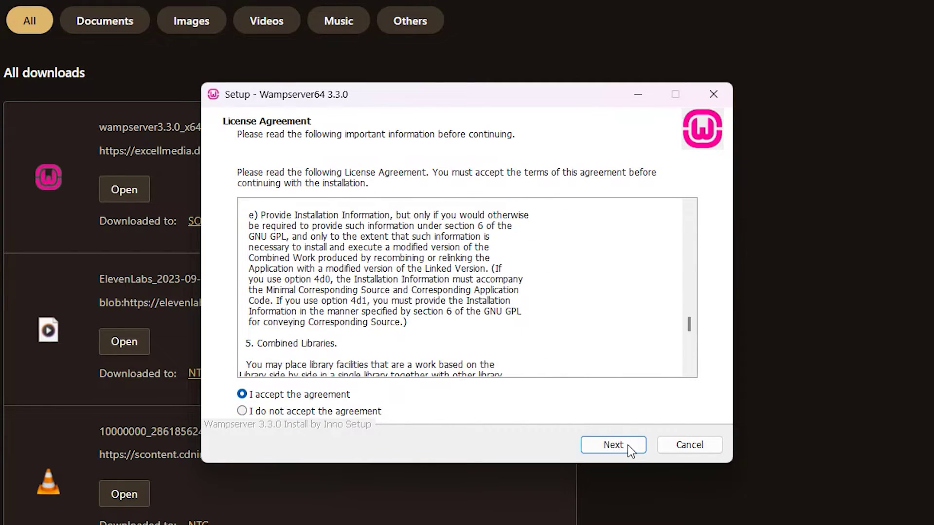
{"action": "left_click", "coordinate": [614, 445]}
- Browse for an install folder other than c:\wamp64 and continue to component selection
{"action": "left_click", "coordinate": [628, 445]}
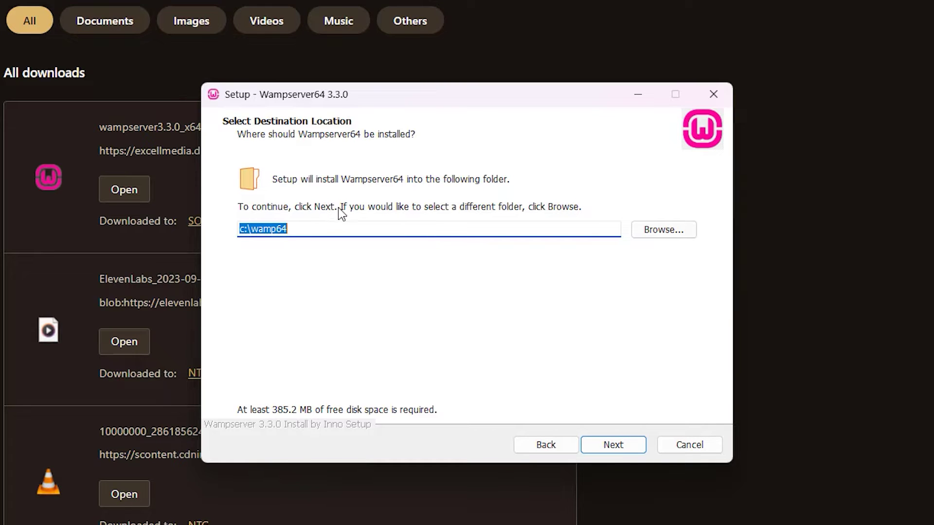
{"action": "left_click", "coordinate": [638, 230]}
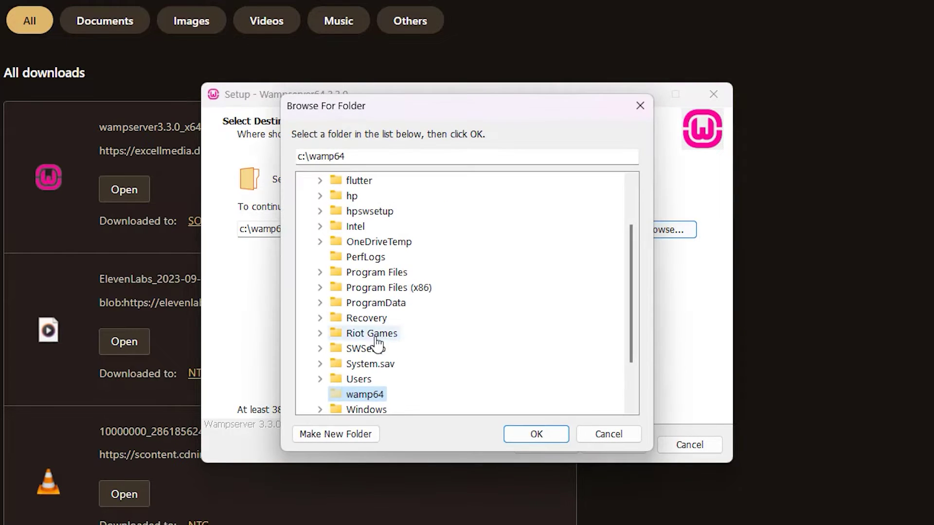
{"action": "scroll", "coordinate": [360, 341], "scroll_direction": "down", "scroll_amount": 3}
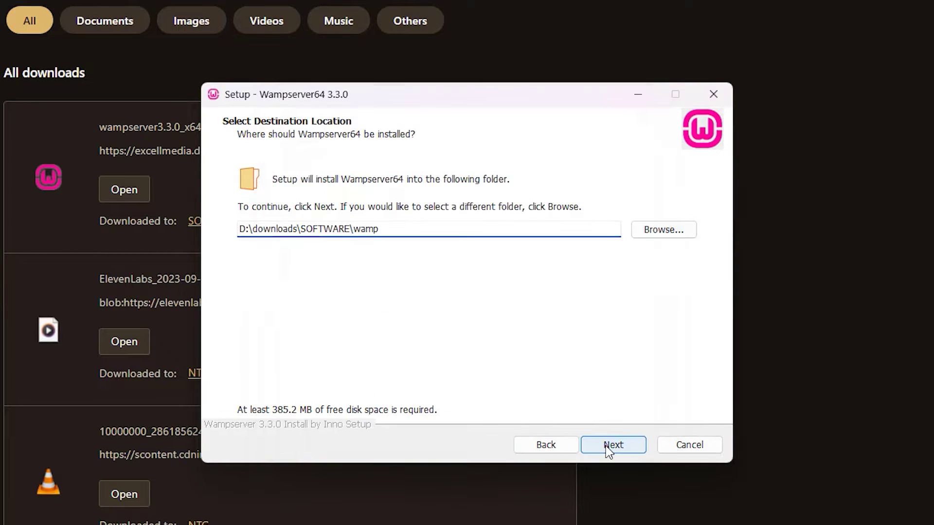
{"action": "left_click", "coordinate": [609, 448]}
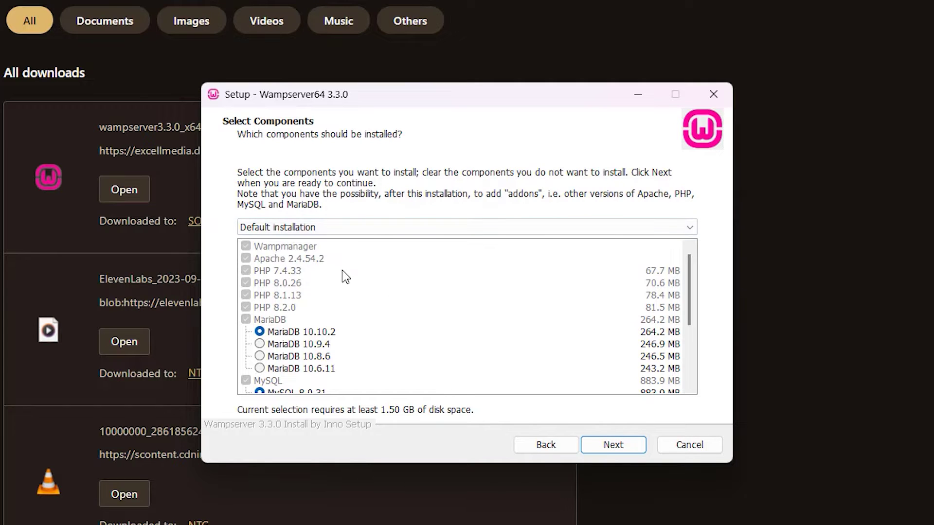
- Install Wampserver 3.3.0 to D:\downloads\SOFTWARE\wamp with Default components and default Start Menu folder
{"action": "left_click", "coordinate": [360, 227]}
{"action": "left_click", "coordinate": [367, 227]}
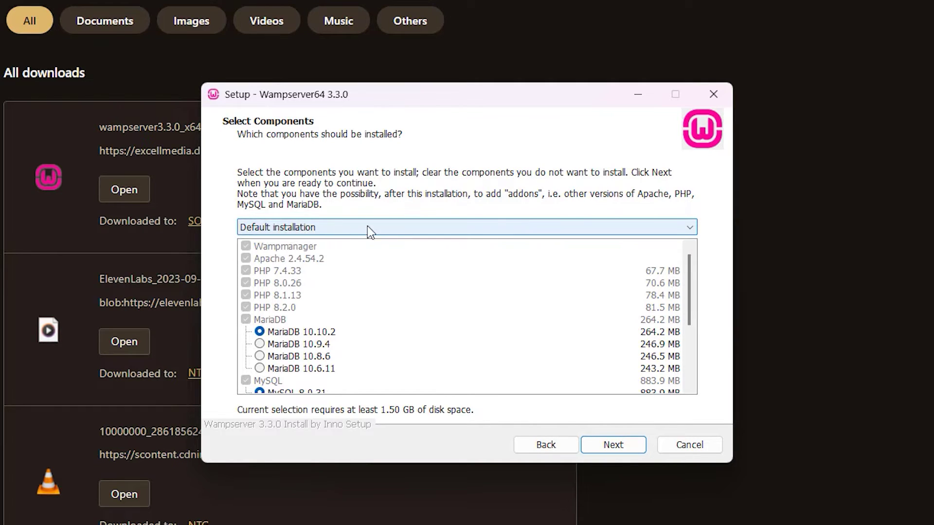
{"action": "left_click", "coordinate": [623, 449]}
{"action": "left_click", "coordinate": [622, 448]}
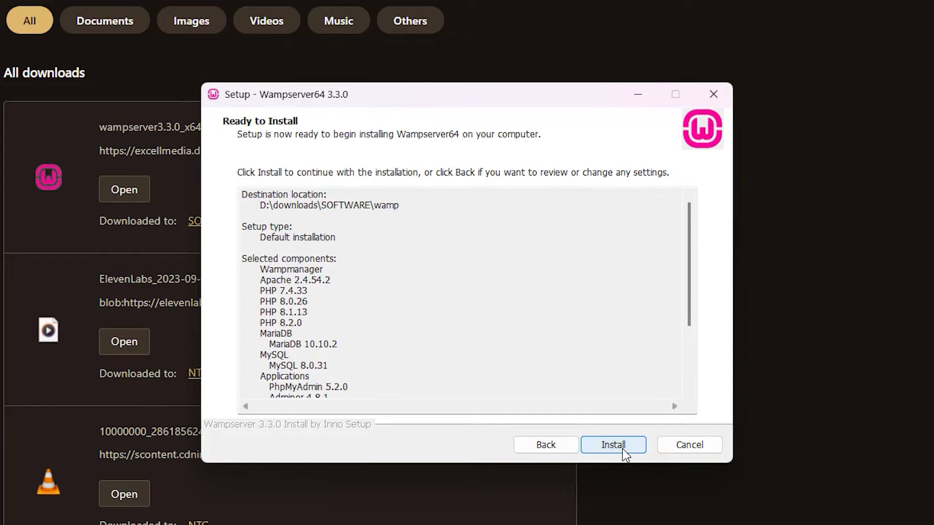
{"action": "left_click", "coordinate": [623, 449]}
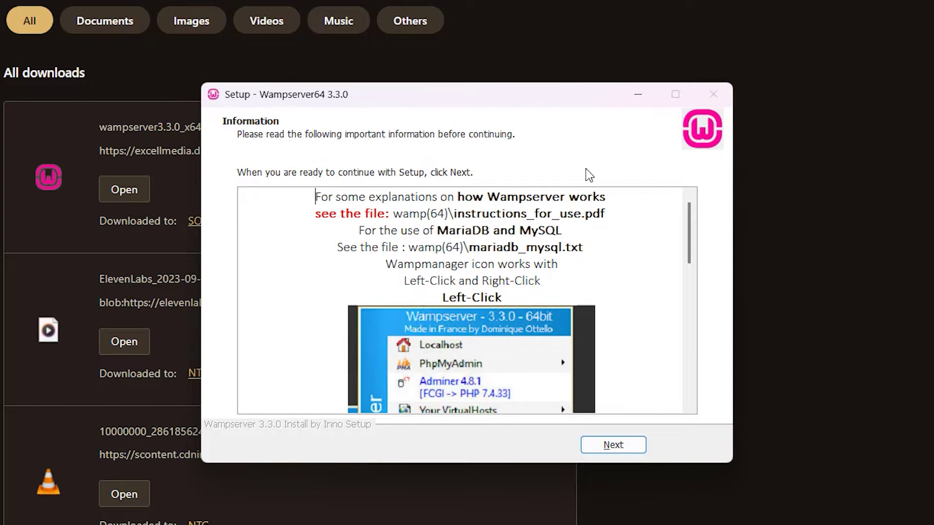
{"action": "left_click", "coordinate": [632, 450]}
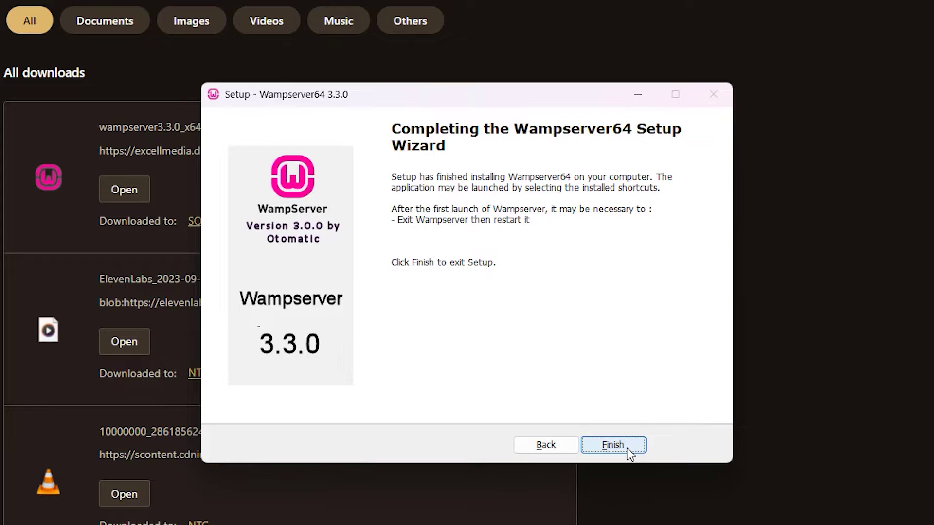
{"action": "left_click", "coordinate": [628, 450]}
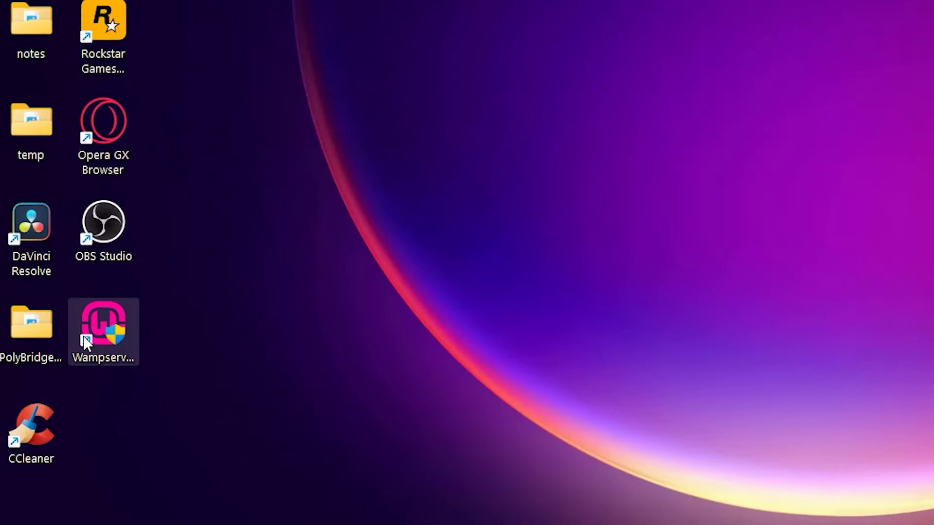
- Launch Wampserver from its desktop shortcut and open the Localhost home page
{"action": "double_click", "coordinate": [100, 332]}
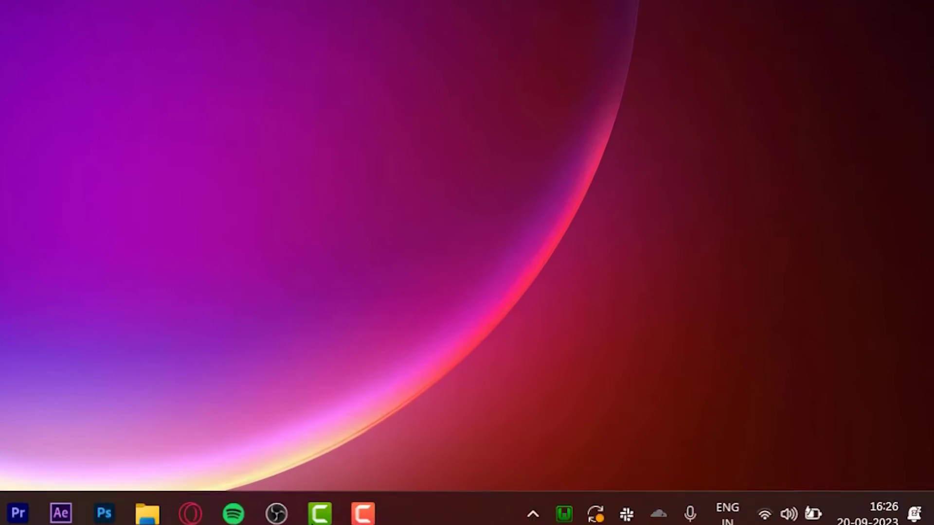
{"action": "left_click", "coordinate": [564, 509]}
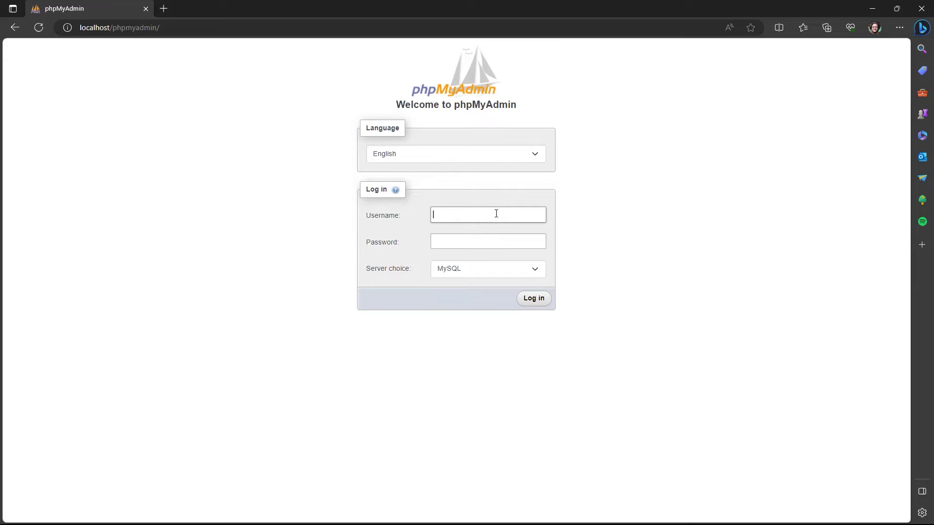
- Log in to phpMyAdmin and create an empty database named wordpress
{"action": "type", "text": "root"}
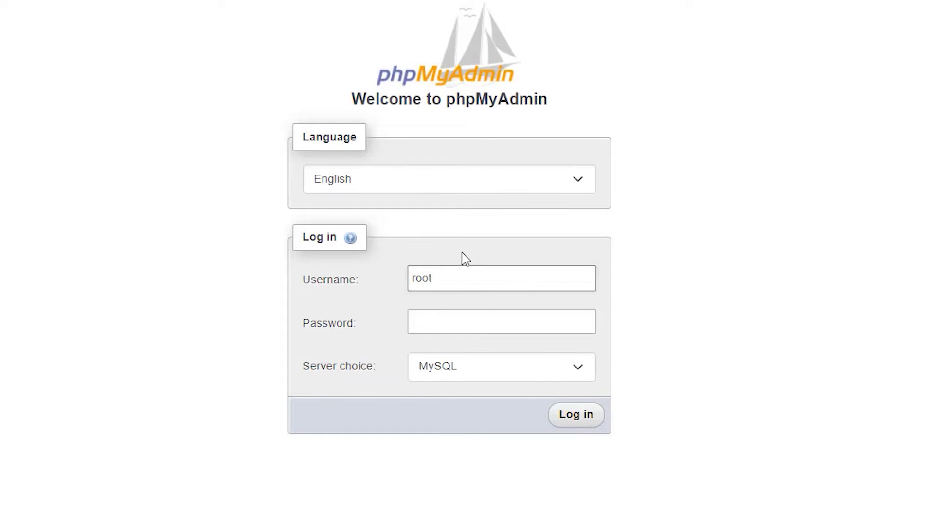
{"action": "left_click", "coordinate": [577, 424]}
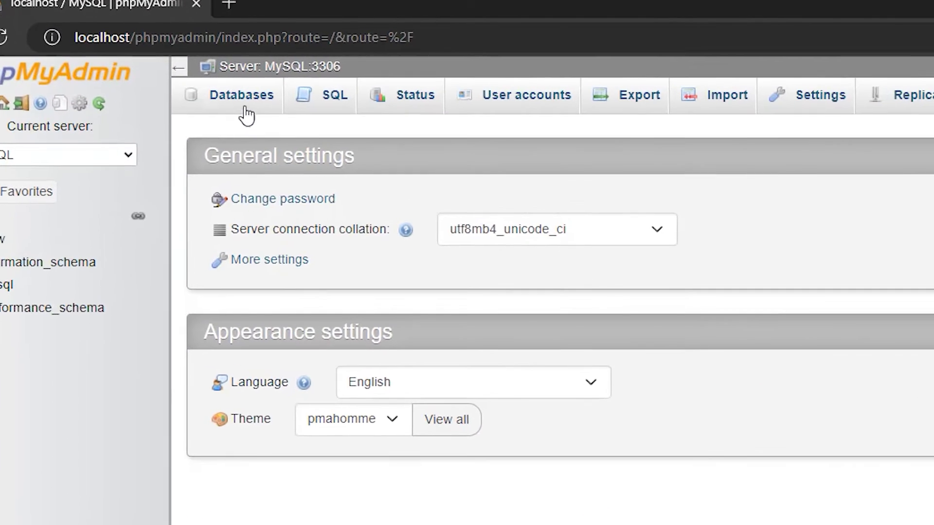
{"action": "left_click", "coordinate": [245, 111]}
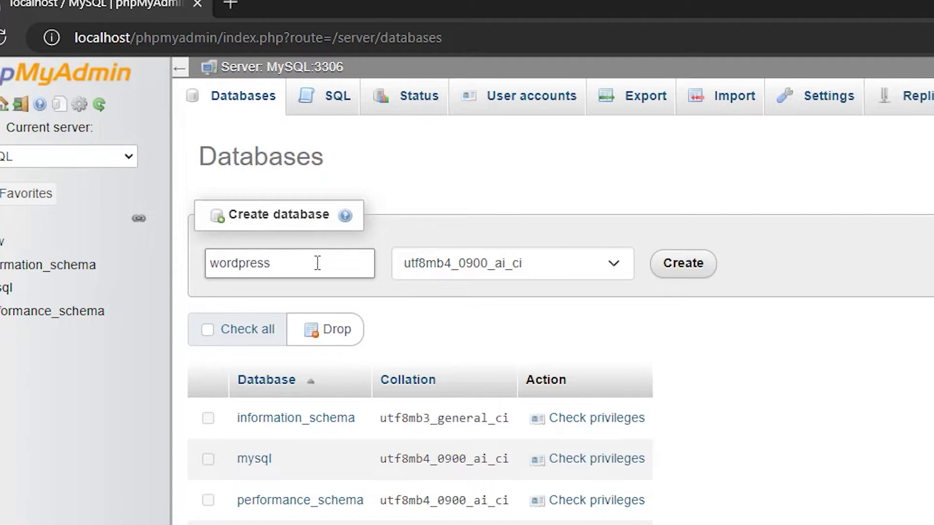
{"action": "left_click", "coordinate": [684, 265]}
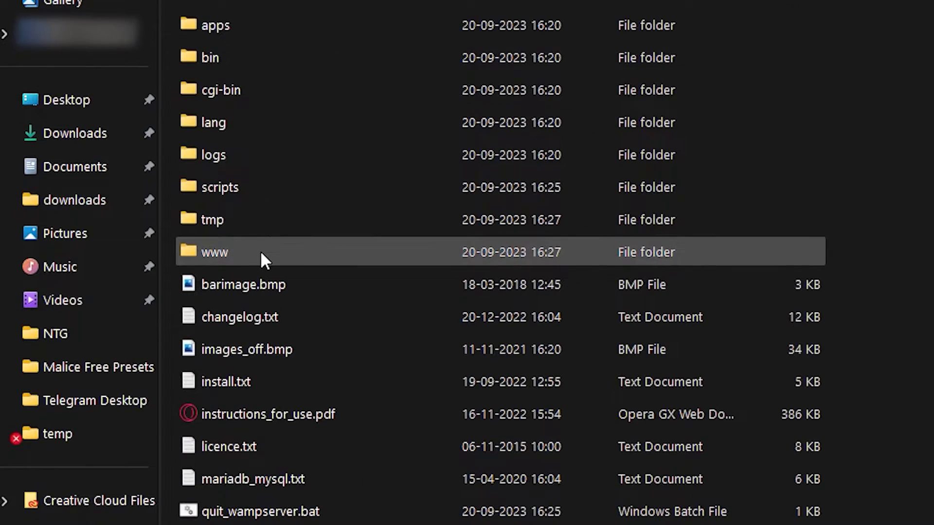
{"action": "double_click", "coordinate": [256, 254]}
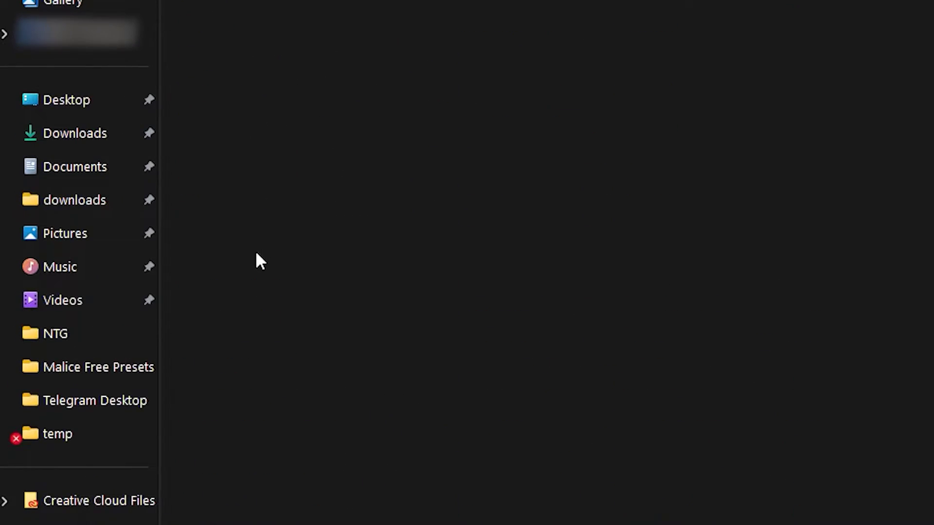
{"action": "right_click", "coordinate": [257, 272]}
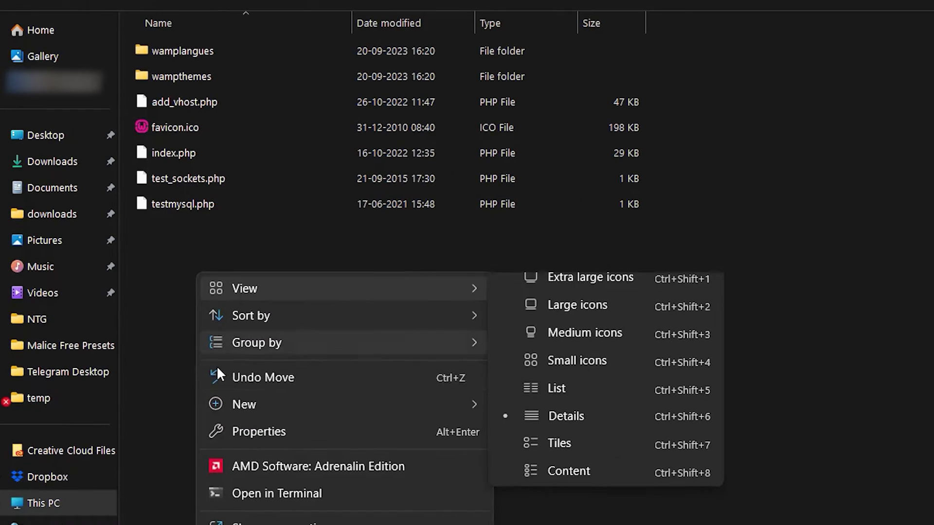
{"action": "mouse_move", "coordinate": [544, 447]}
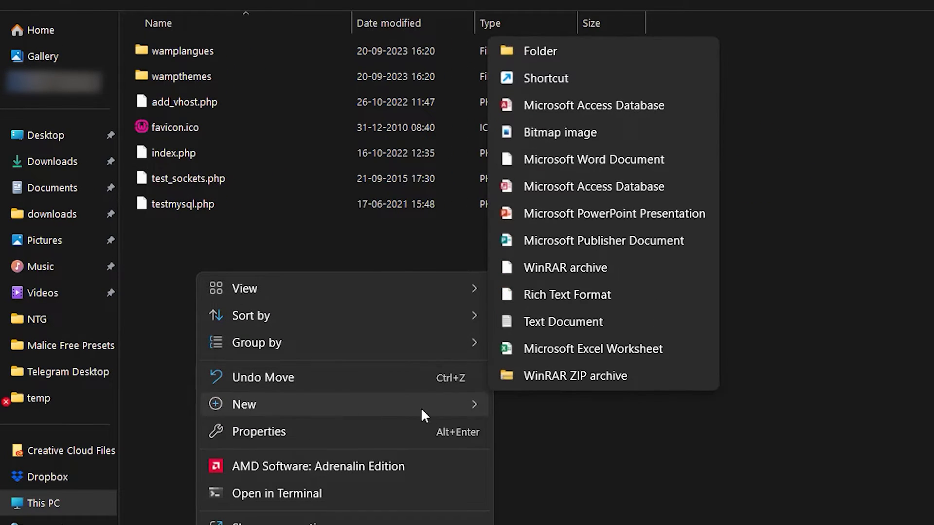
{"action": "left_click", "coordinate": [539, 52]}
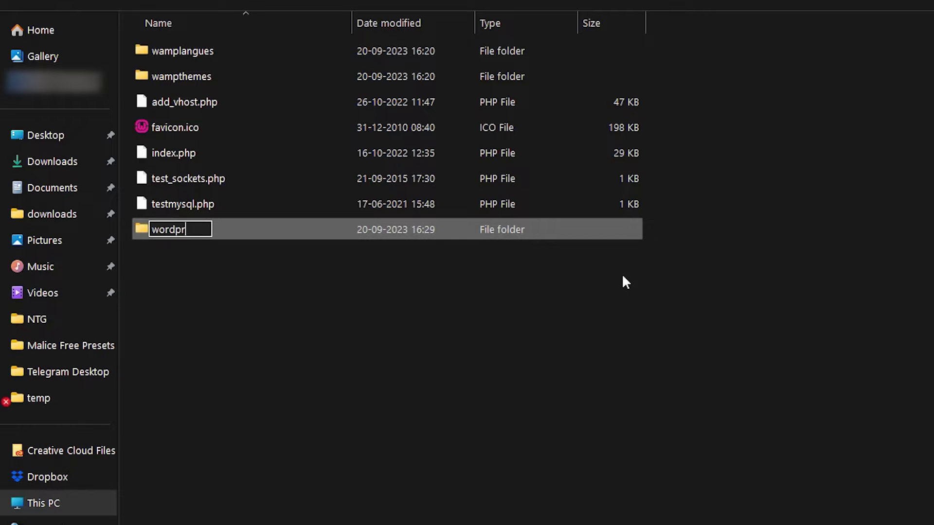
{"action": "left_click", "coordinate": [600, 262]}
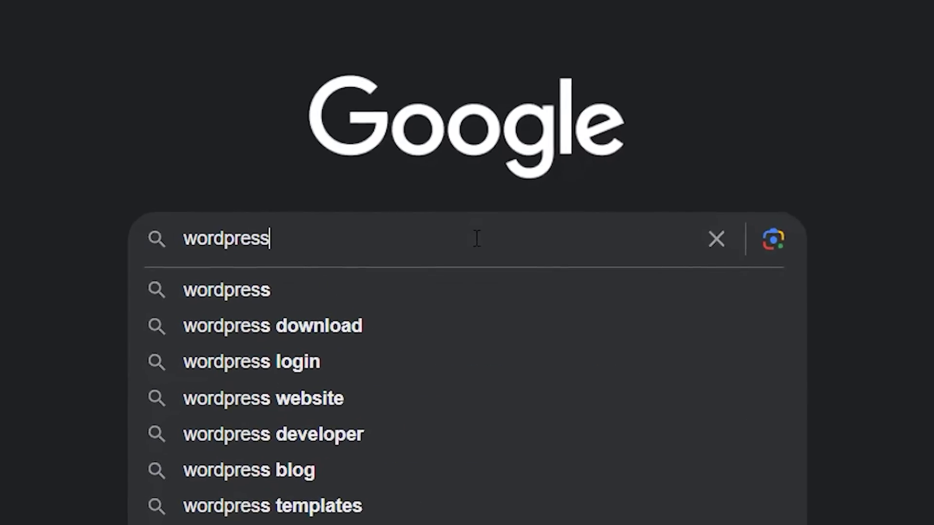
- Download WordPress 6.3.1 and show wordpress-6.3.1.zip in the SOFTWARE folder
{"action": "key", "text": "Return"}
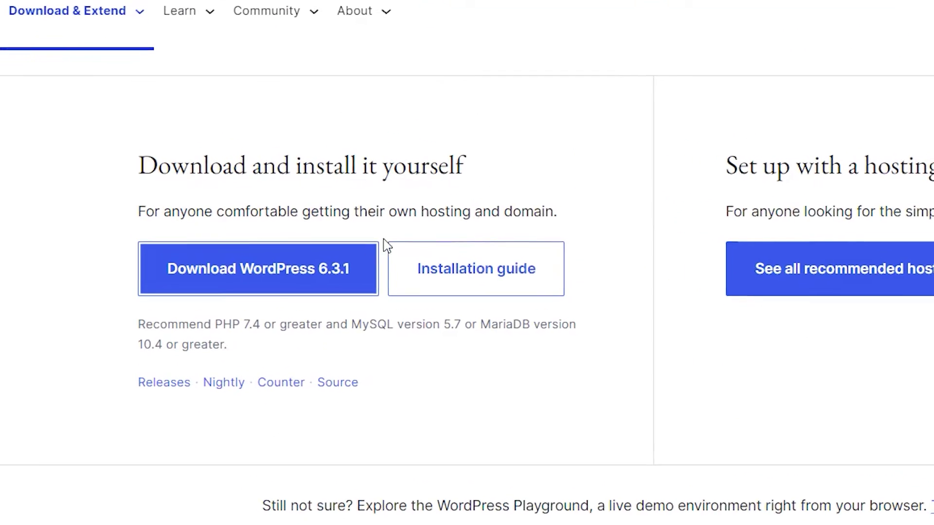
{"action": "left_click", "coordinate": [276, 279]}
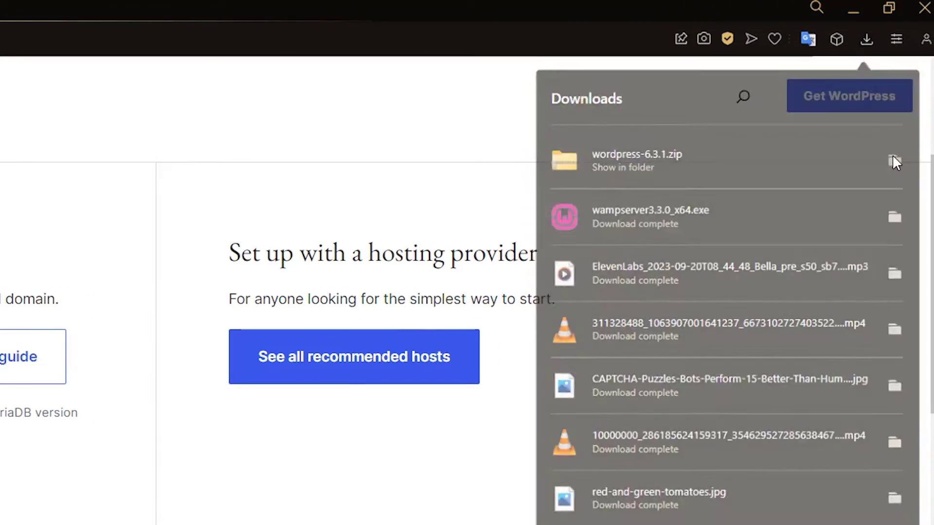
{"action": "left_click", "coordinate": [898, 155]}
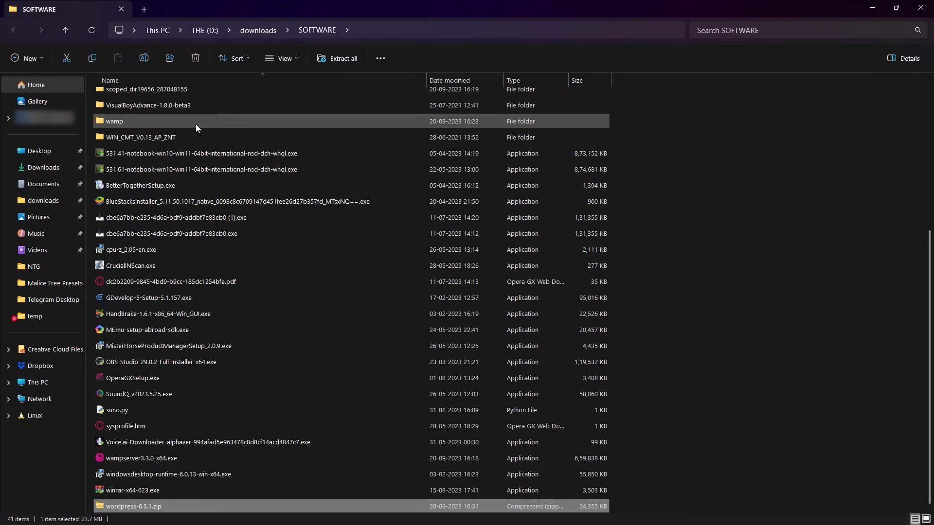
- Extract wordpress-6.3.1.zip and copy all 19 files from its wordpress folder
{"action": "right_click", "coordinate": [143, 509]}
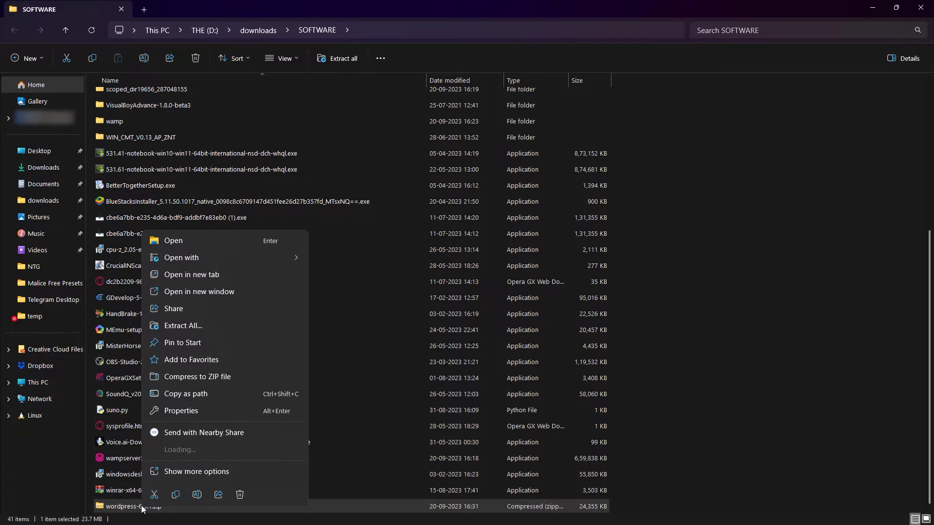
{"action": "mouse_move", "coordinate": [175, 449]}
{"action": "left_click", "coordinate": [343, 483]}
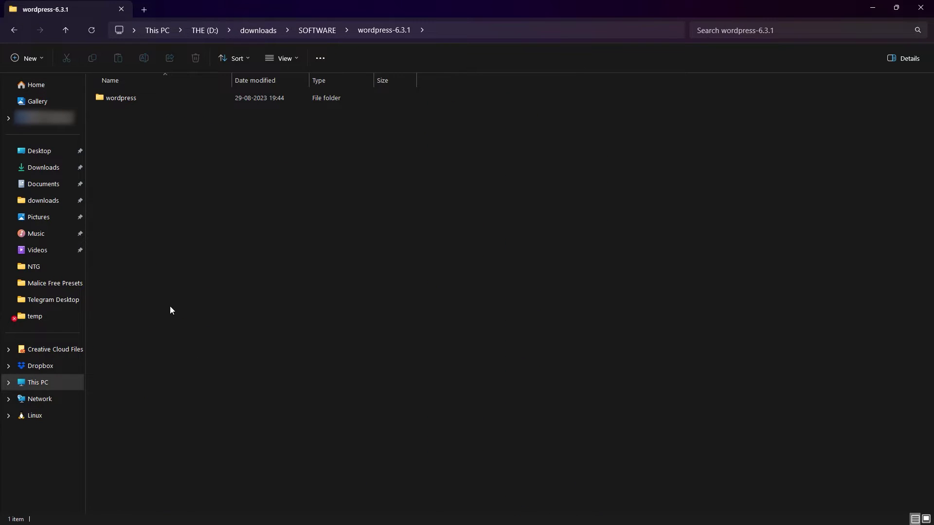
{"action": "double_click", "coordinate": [155, 103]}
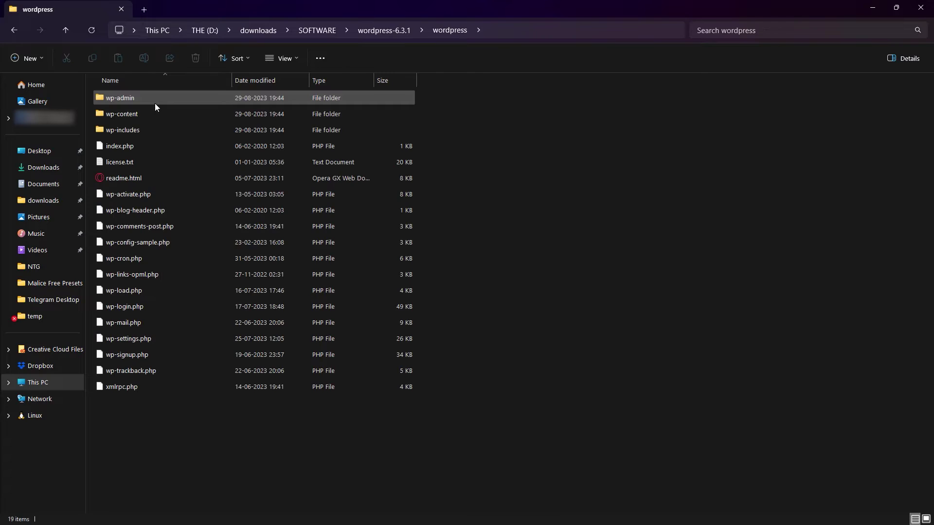
{"action": "key", "text": "ctrl+a"}
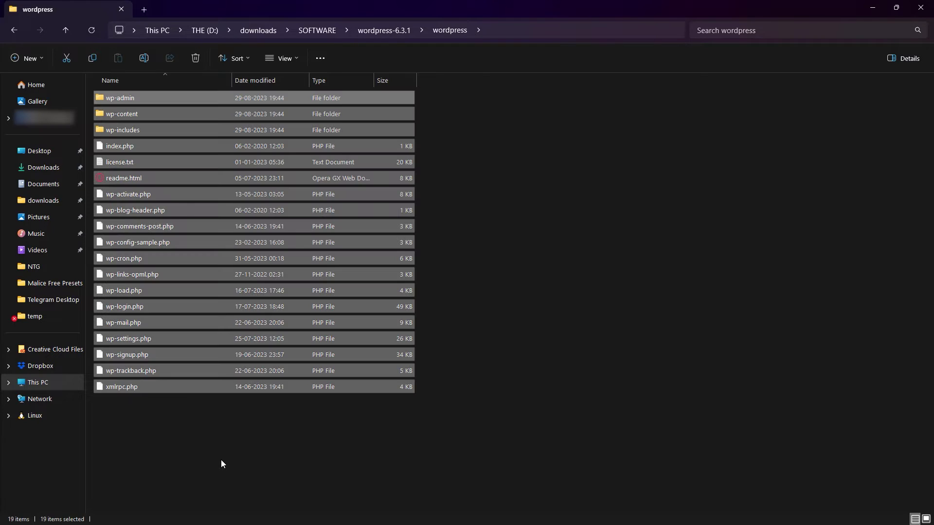
{"action": "key", "text": "Tab"}
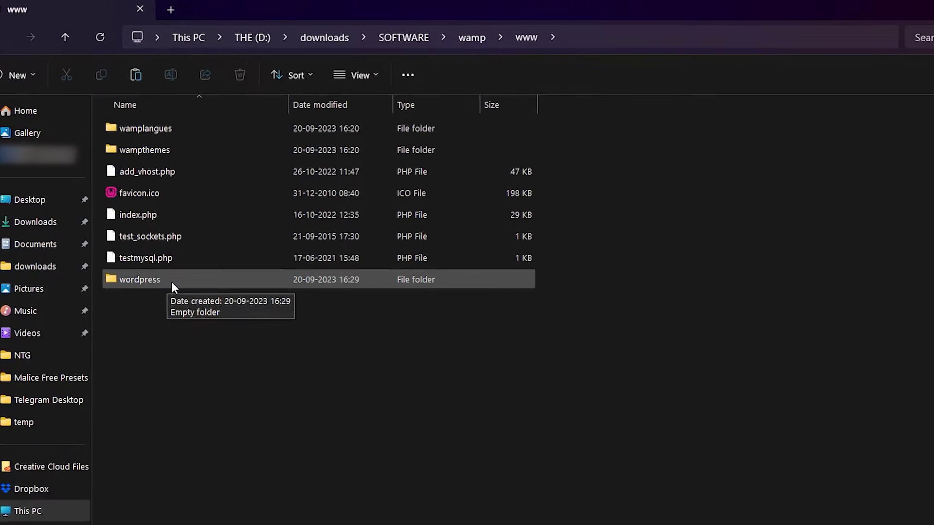
- Paste the WordPress files into wamp\www\wordpress, then go back up to the wamp folder
{"action": "double_click", "coordinate": [198, 344]}
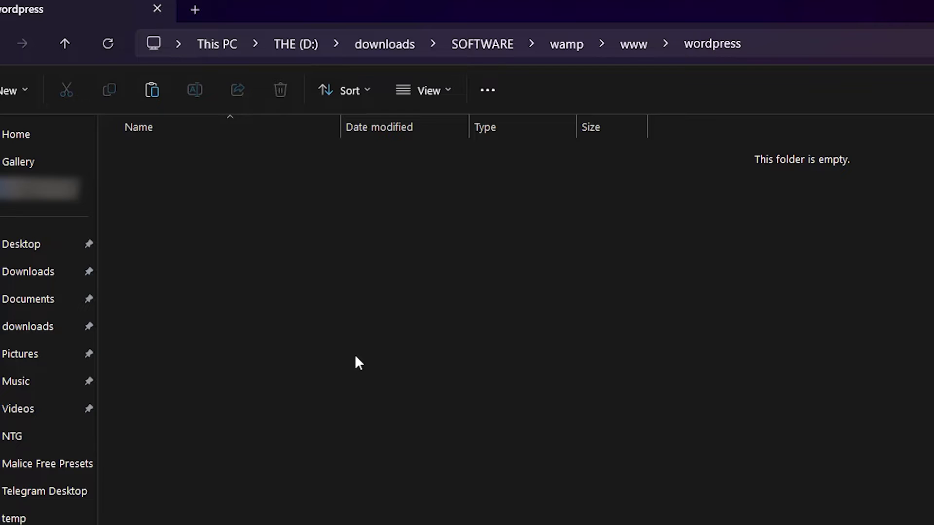
{"action": "key", "text": "ctrl+v"}
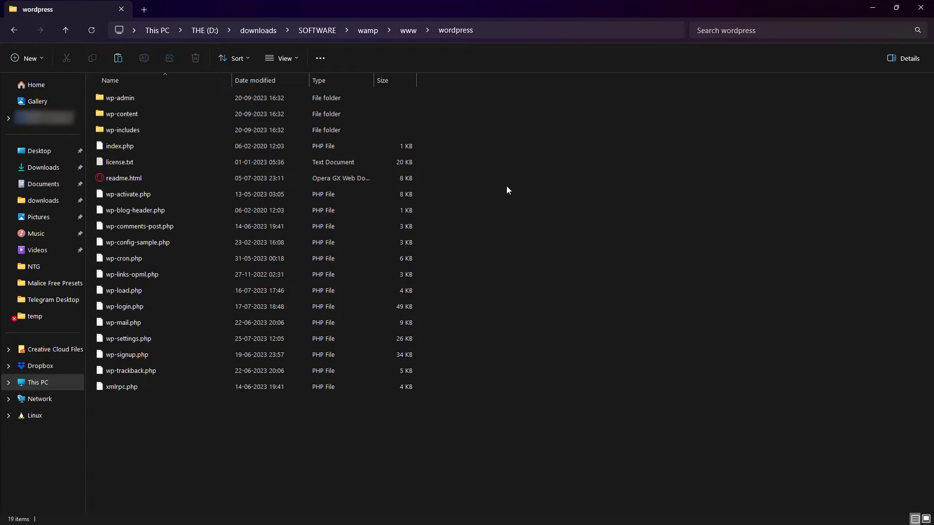
{"action": "left_click", "coordinate": [427, 31]}
{"action": "left_click", "coordinate": [406, 32]}
{"action": "left_click", "coordinate": [406, 32]}
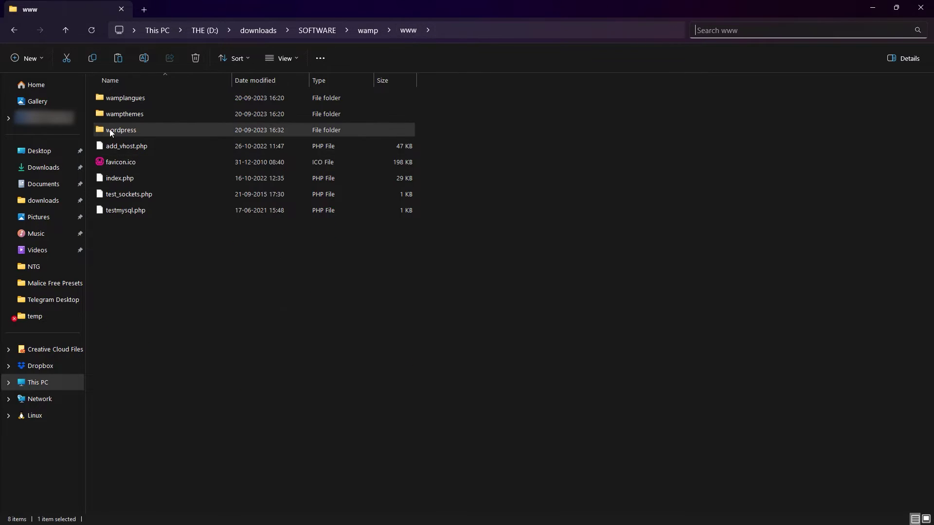
{"action": "left_click", "coordinate": [368, 31]}
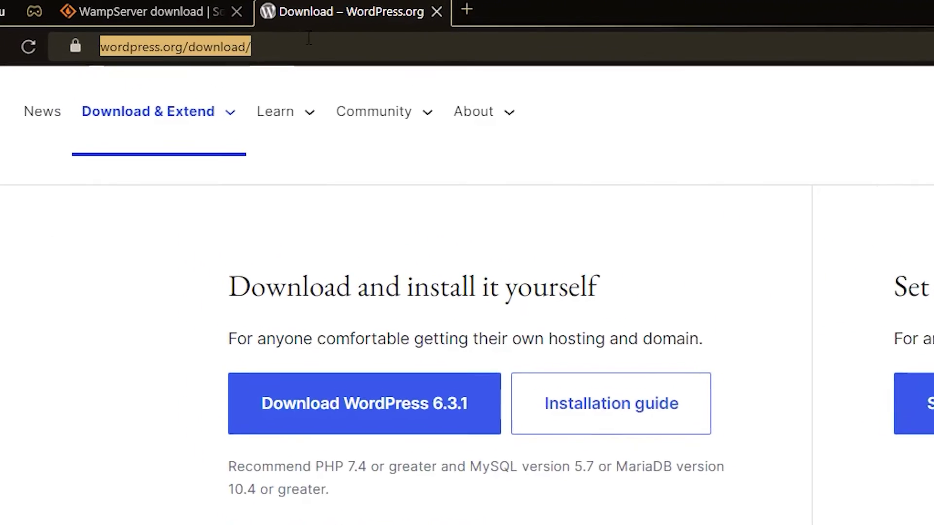
- Load localhost/wordpress and pick English as the WordPress installation language
{"action": "type", "text": "loca"}
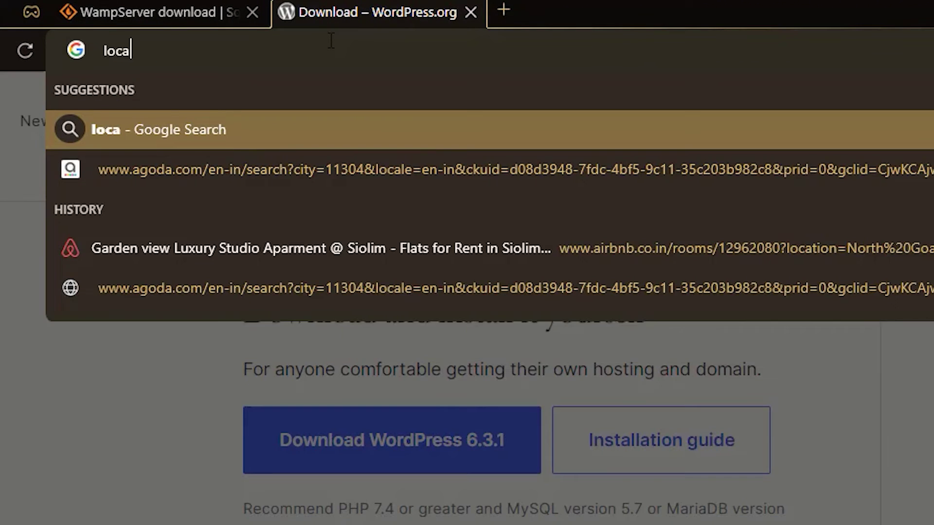
{"action": "type", "text": "lhost/"}
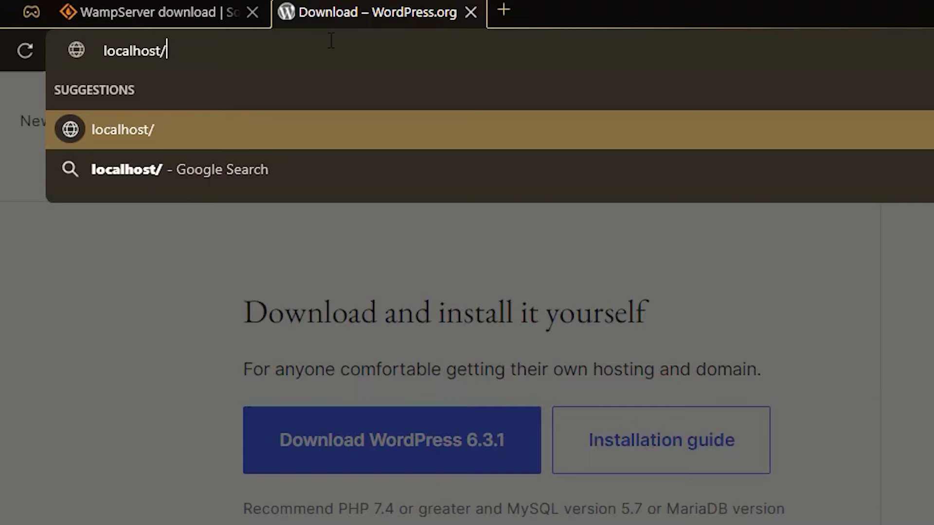
{"action": "type", "text": "wordpress"}
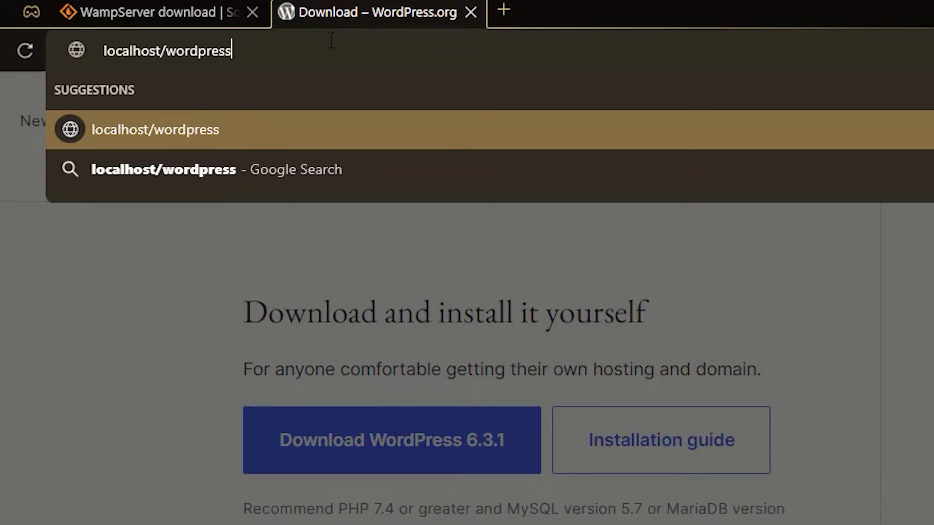
{"action": "key", "text": "Return"}
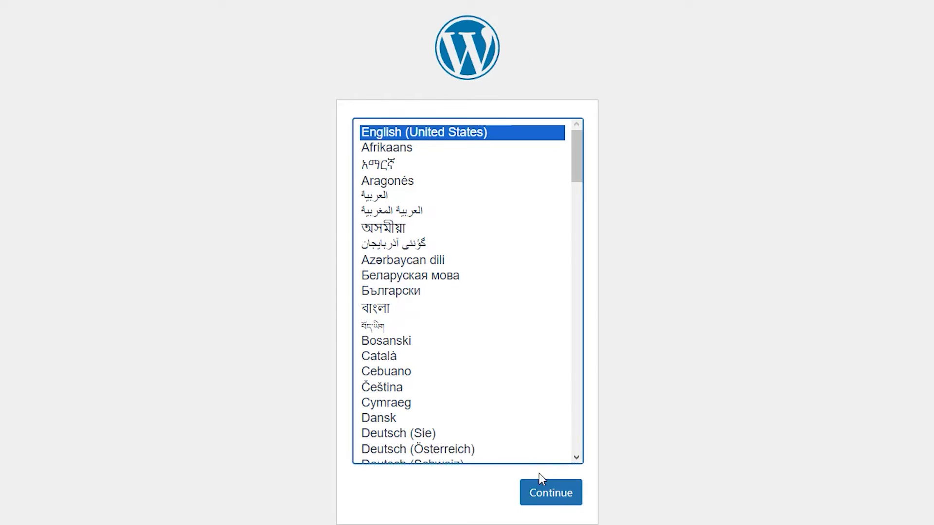
{"action": "left_click", "coordinate": [544, 484]}
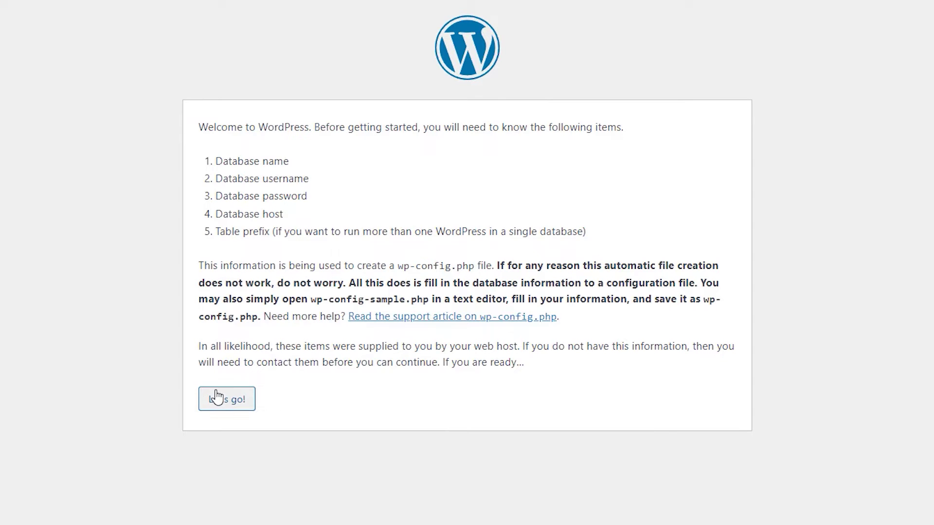
- Connect WordPress to the 'wordpress' database as user root and run the installation
{"action": "left_click", "coordinate": [214, 398]}
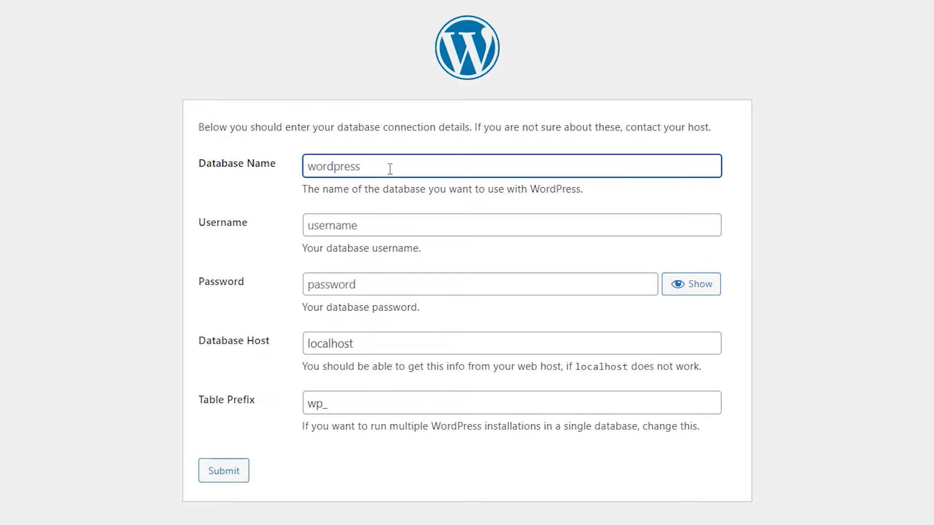
{"action": "type", "text": "wi"}
{"action": "key", "text": "BackSpace"}
{"action": "type", "text": "ordpress"}
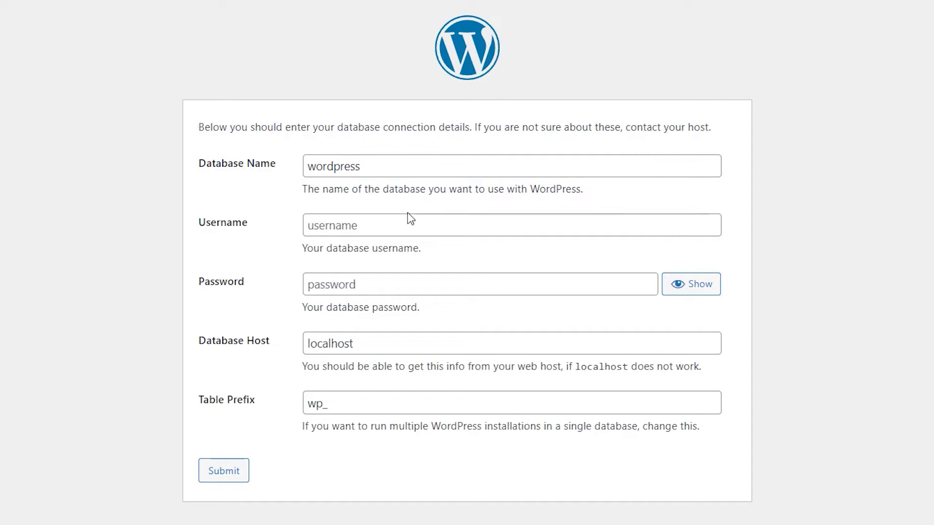
{"action": "left_click", "coordinate": [396, 233]}
{"action": "type", "text": "root"}
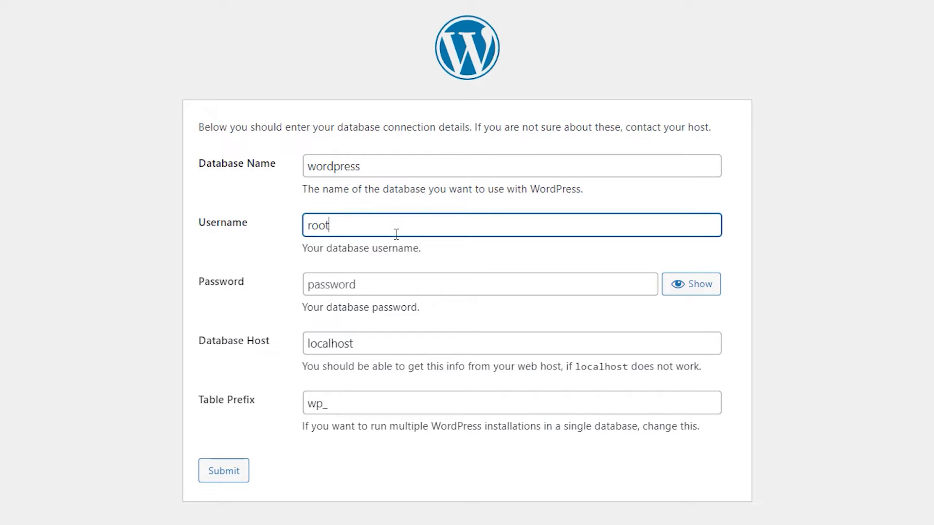
{"action": "left_click", "coordinate": [428, 258]}
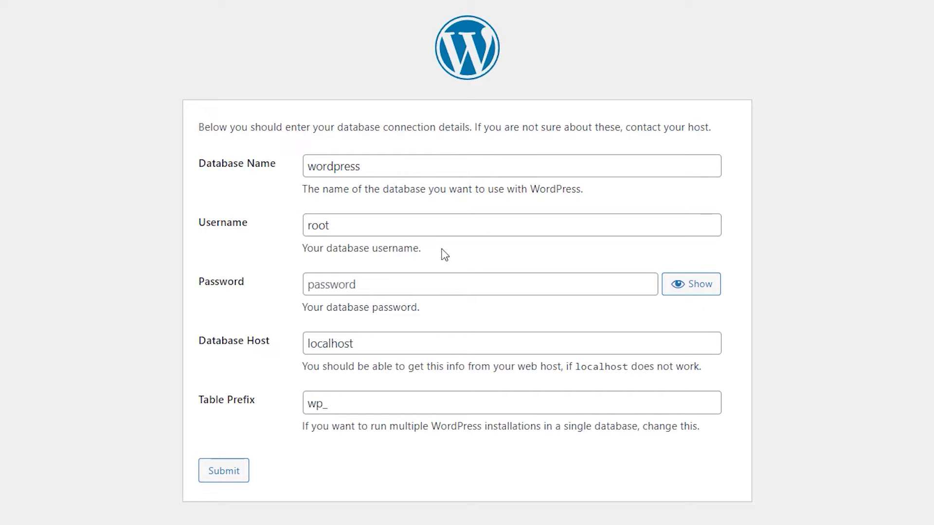
{"action": "left_click", "coordinate": [225, 472]}
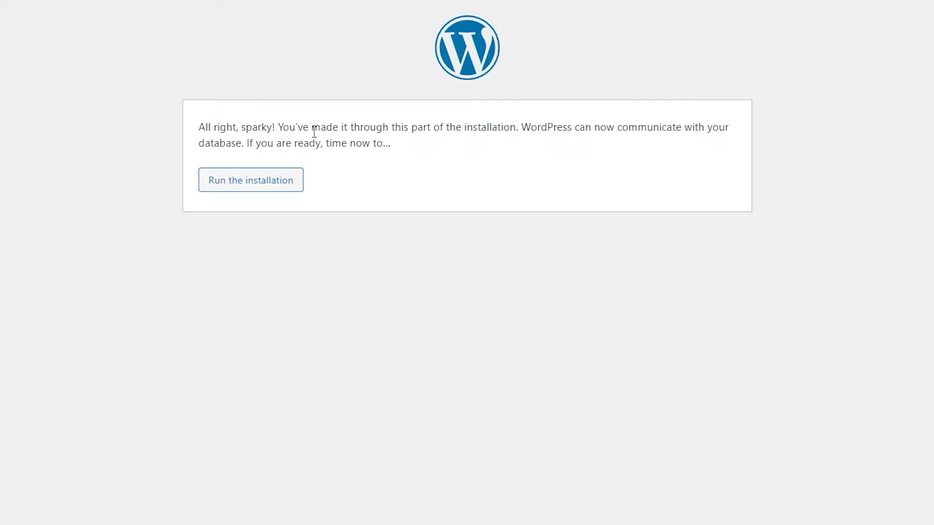
{"action": "left_click", "coordinate": [257, 188]}
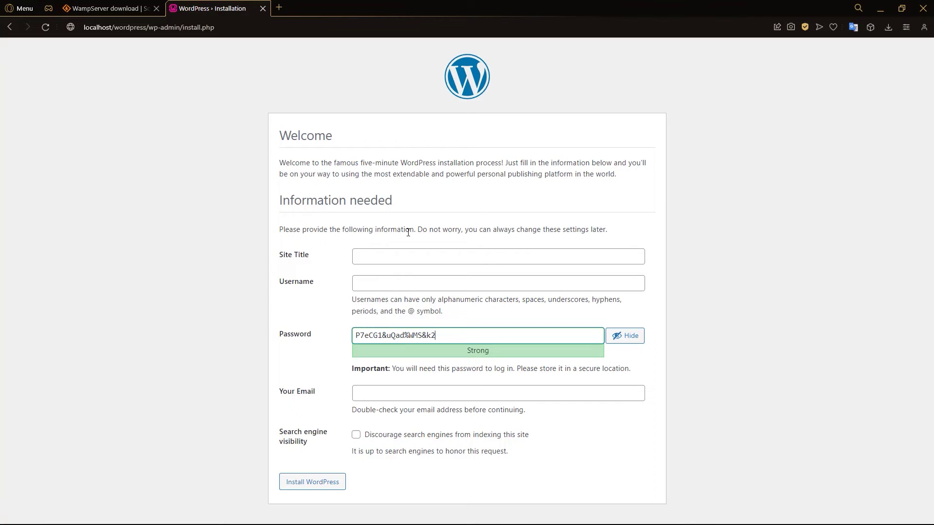
- Enter site title 'No Code School' and admin username 'nocodeschool'
{"action": "left_click", "coordinate": [456, 226]}
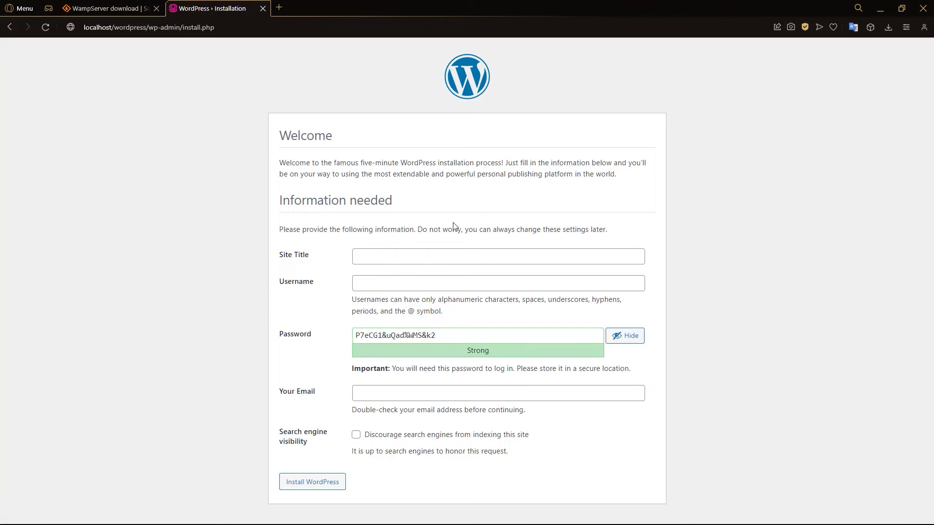
{"action": "left_click", "coordinate": [428, 257]}
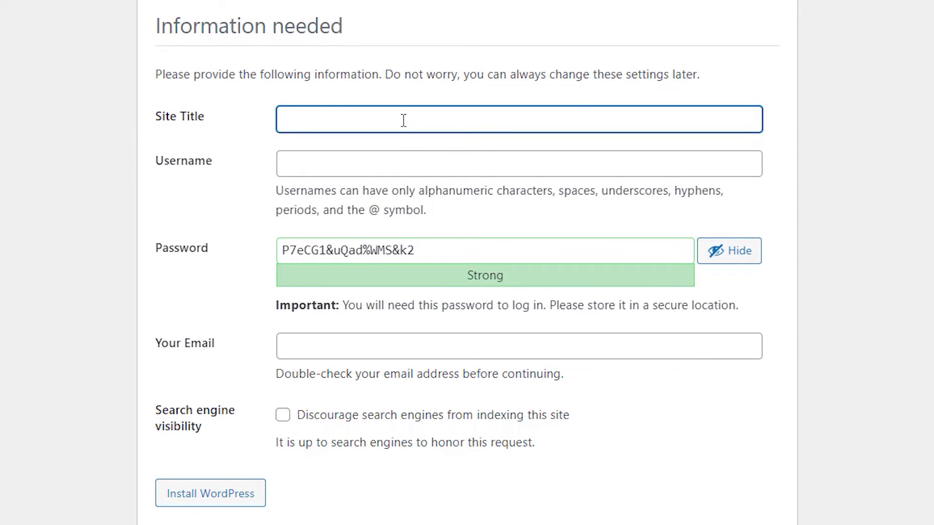
{"action": "type", "text": "No Code School"}
{"action": "key", "text": "Tab"}
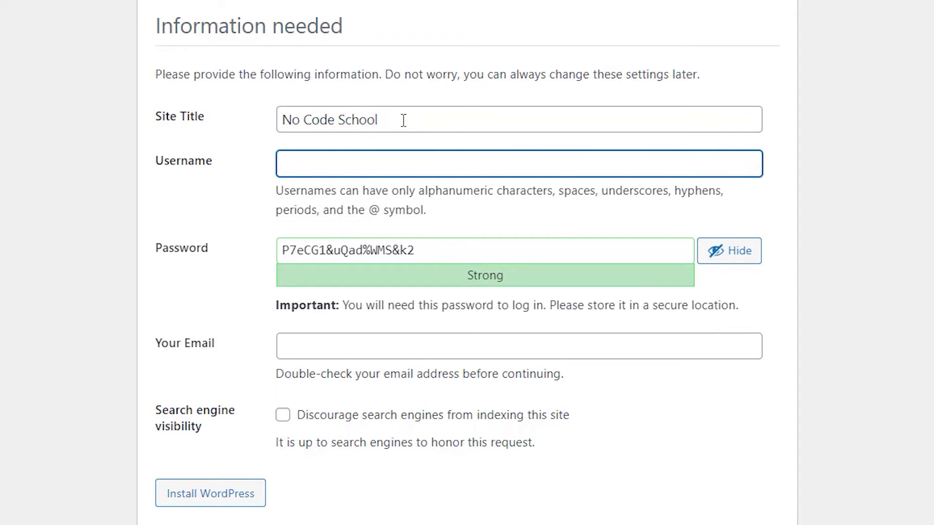
{"action": "type", "text": "nocodeschool"}
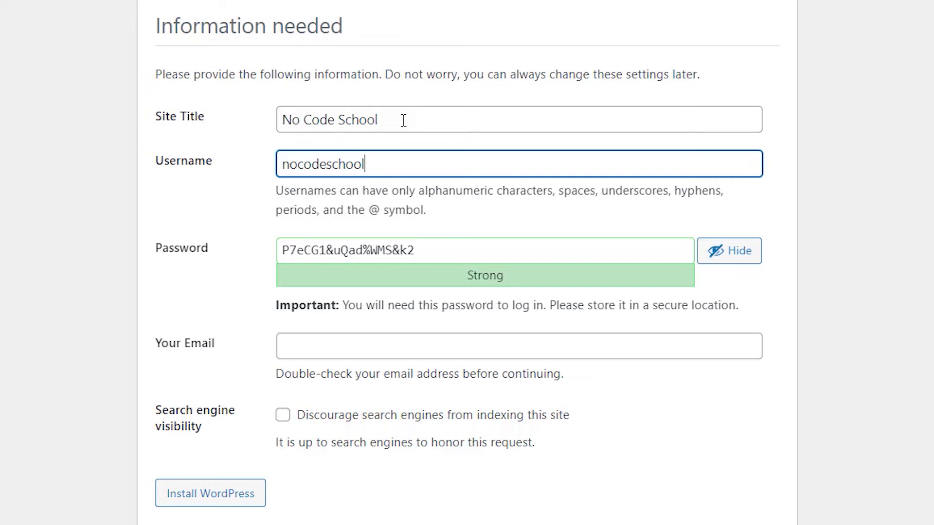
- Set the admin password and e-mail address, then install WordPress
{"action": "key", "text": "Tab"}
{"action": "type", "text": "•••••••••••"}
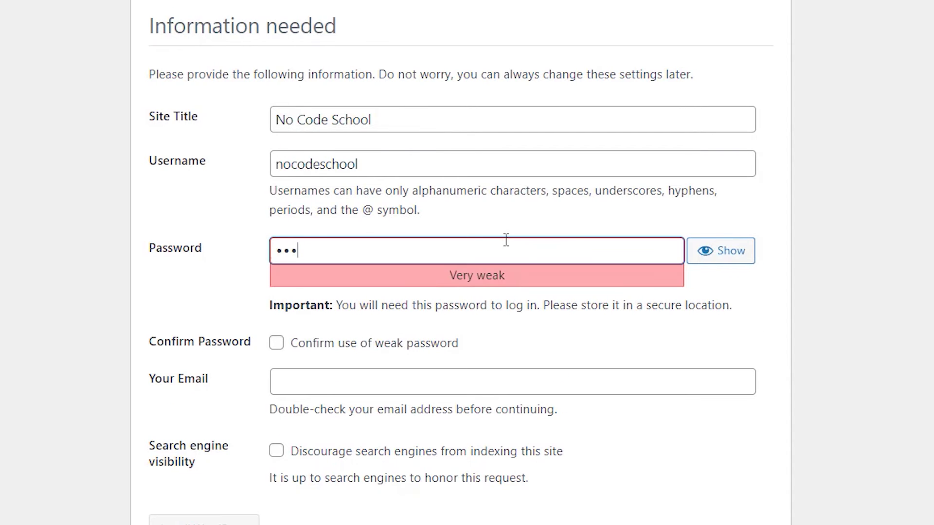
{"action": "type", "text": "•••••"}
{"action": "left_click", "coordinate": [344, 342]}
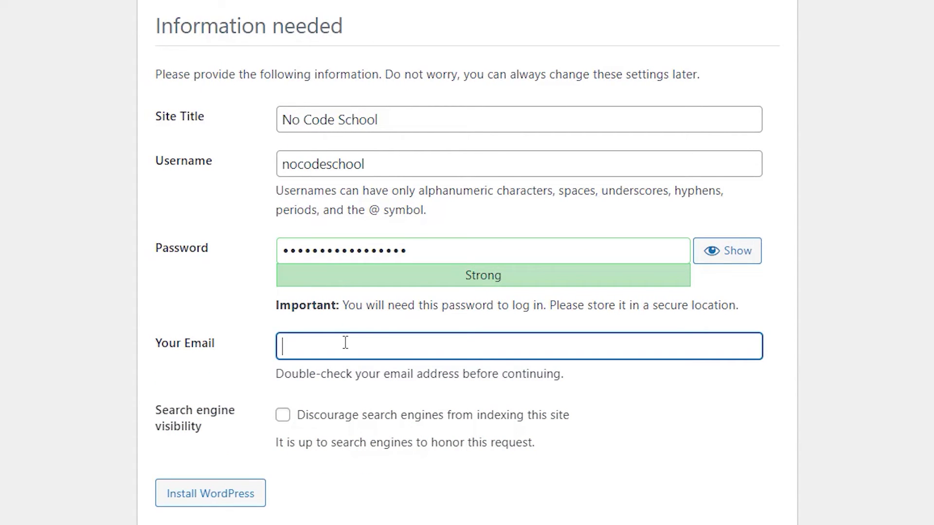
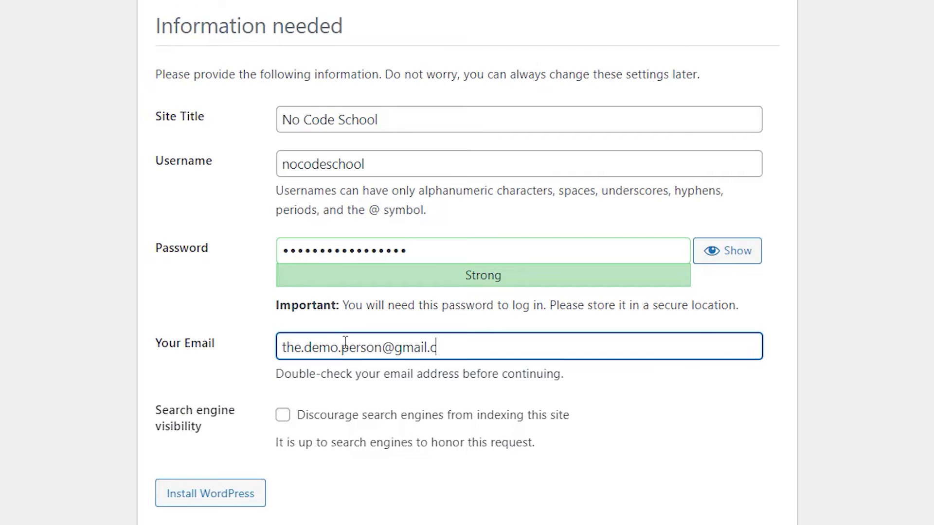
{"action": "left_click", "coordinate": [325, 476]}
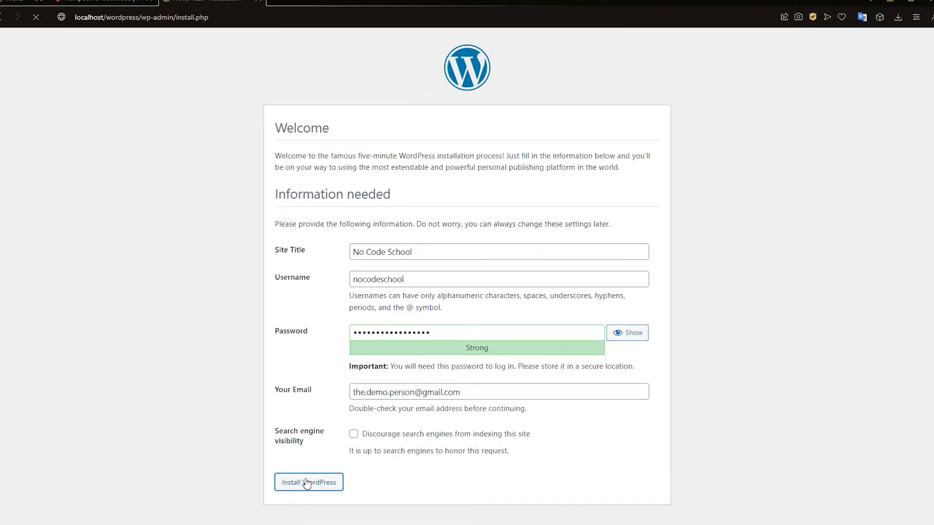
{"action": "left_click", "coordinate": [206, 495]}
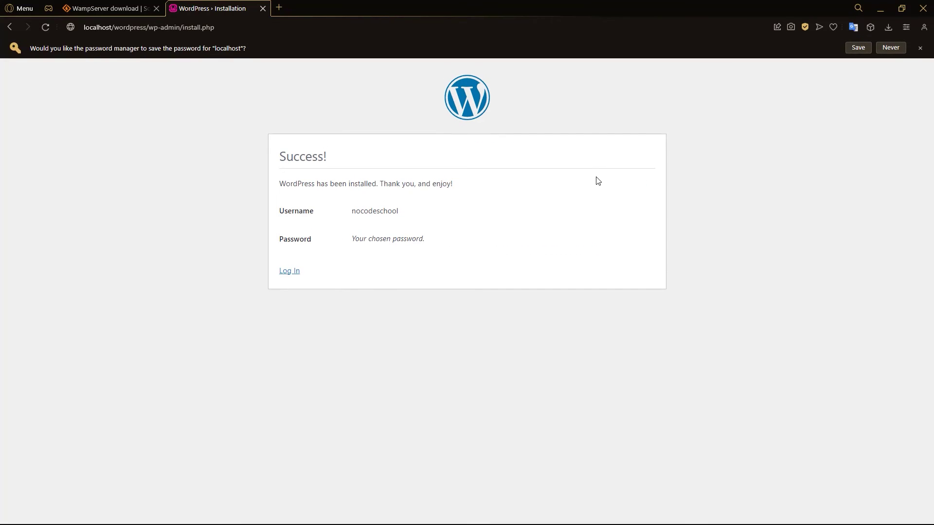
- Log in as nocodeschool from the Success page to reach the No Code School dashboard
{"action": "left_click_drag", "start_coordinate": [281, 161], "coordinate": [327, 161]}
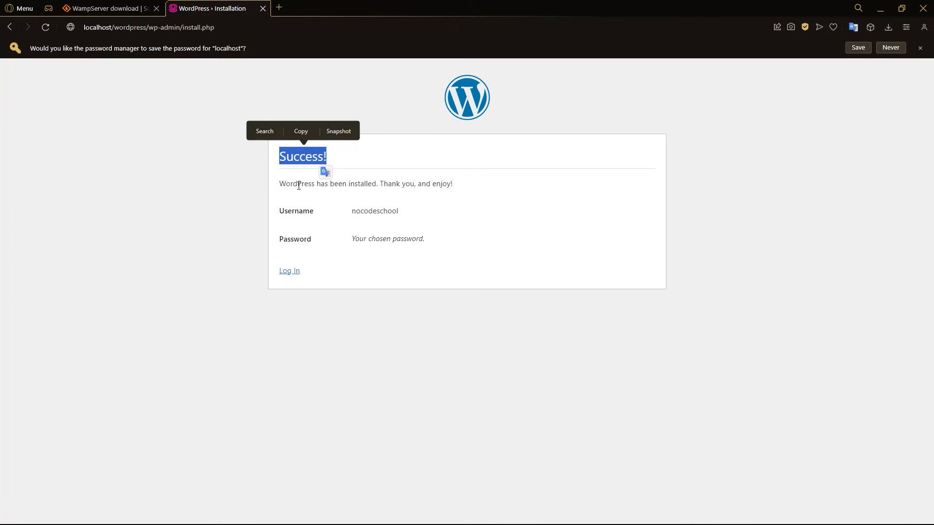
{"action": "left_click", "coordinate": [282, 184]}
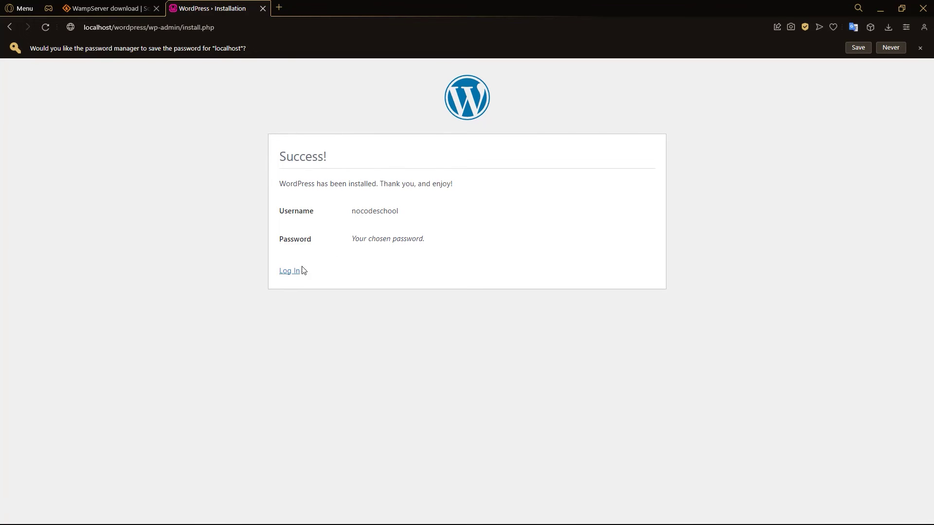
{"action": "left_click", "coordinate": [286, 271]}
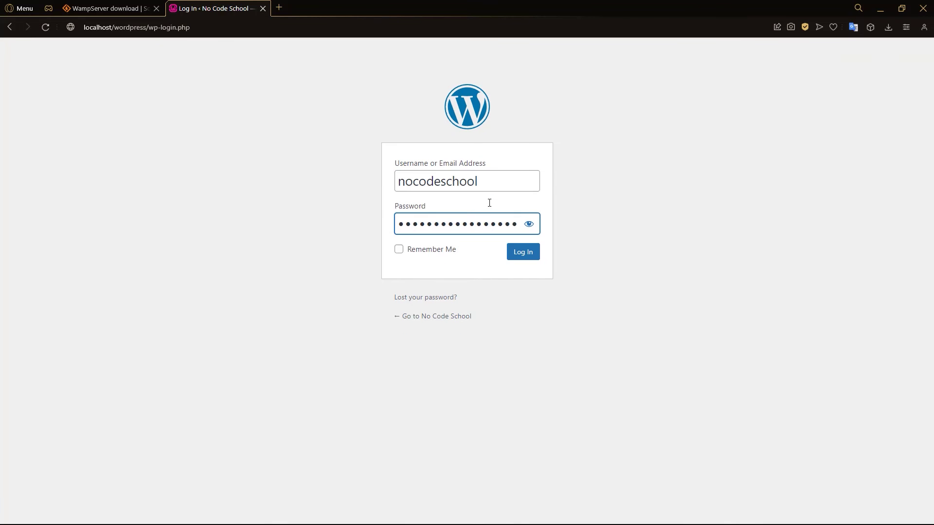
{"action": "left_click", "coordinate": [529, 258]}
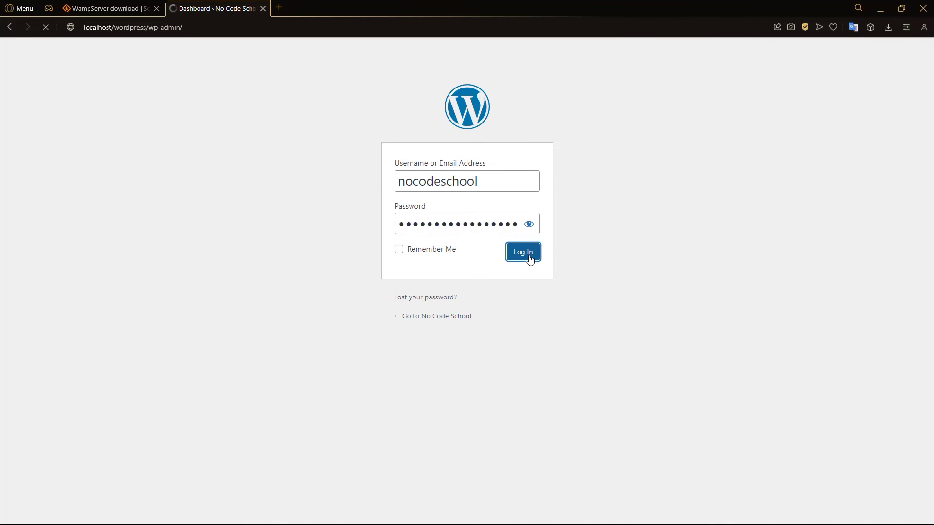